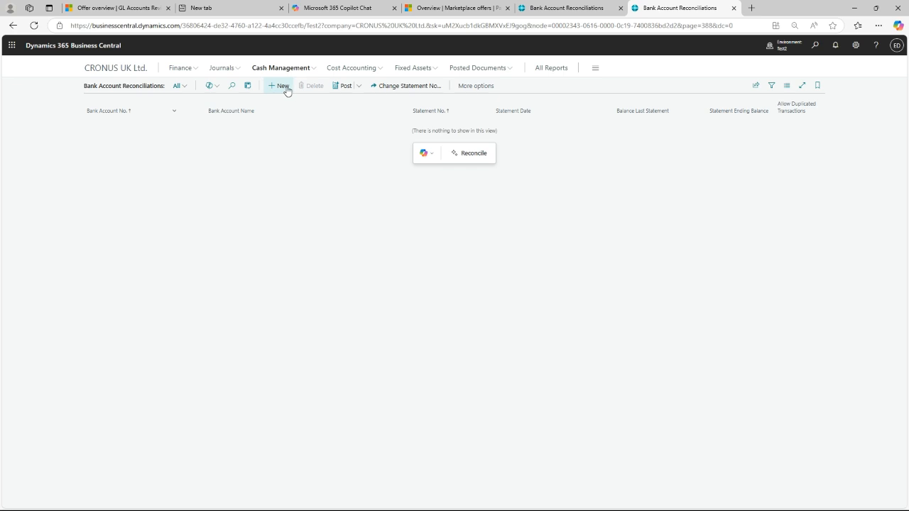
- Create a new bank account reconciliation for the CHECKING account with statement date 31/01/2025
left_click(287, 90)
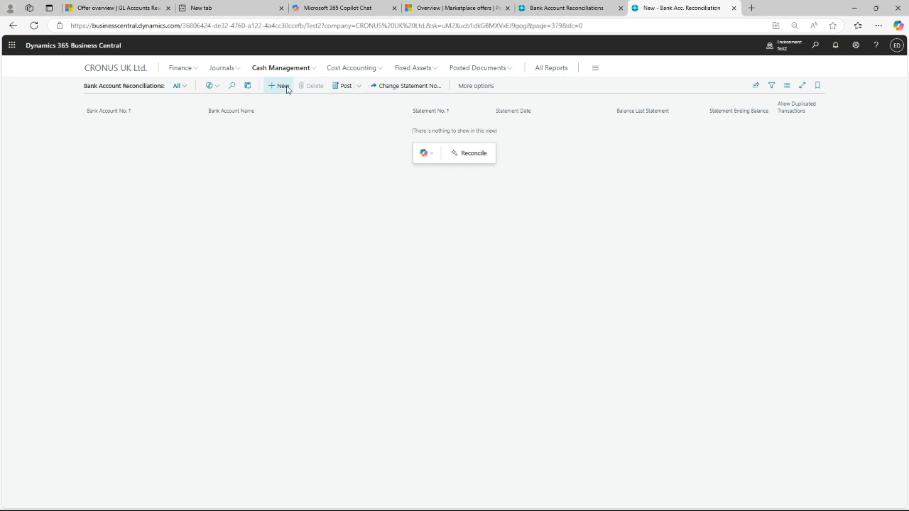
left_click(299, 191)
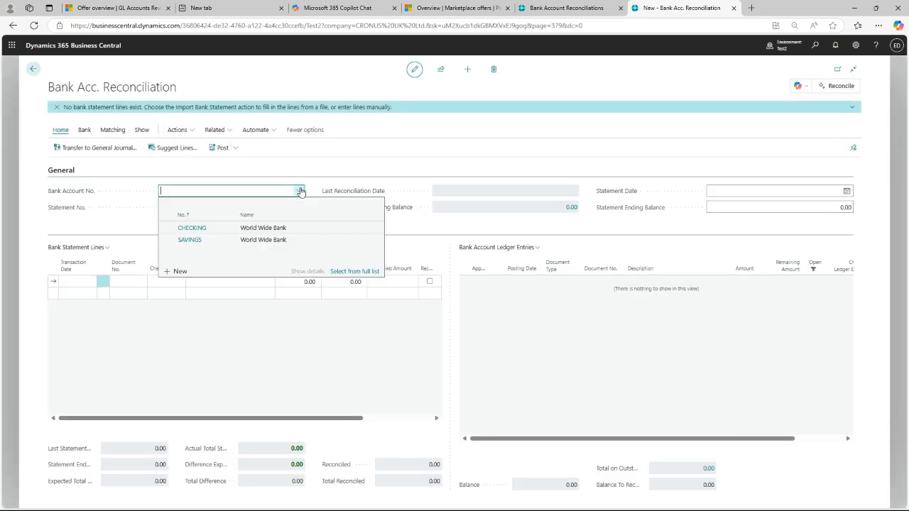
left_click(192, 228)
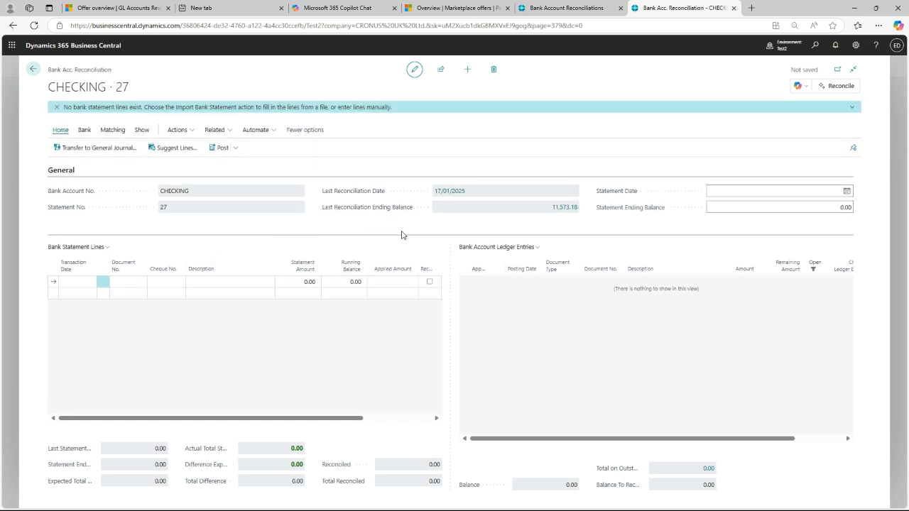
left_click(735, 189)
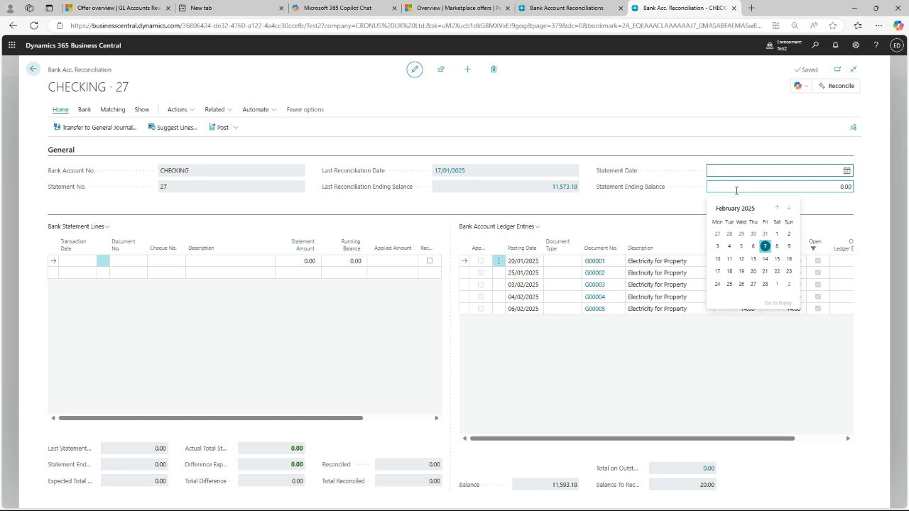
type("3101")
key("Tab")
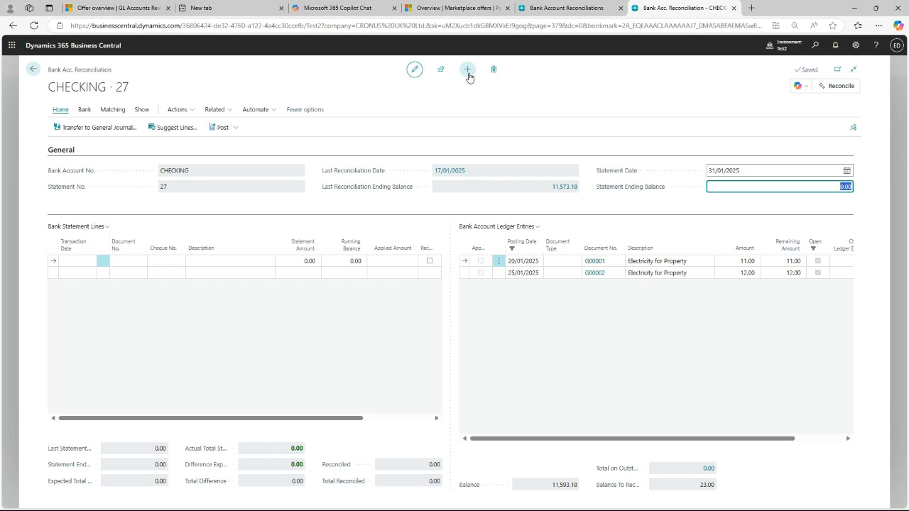
- Try to create a second reconciliation for the CHECKING account alongside the ongoing one, and discard it
left_click(30, 72)
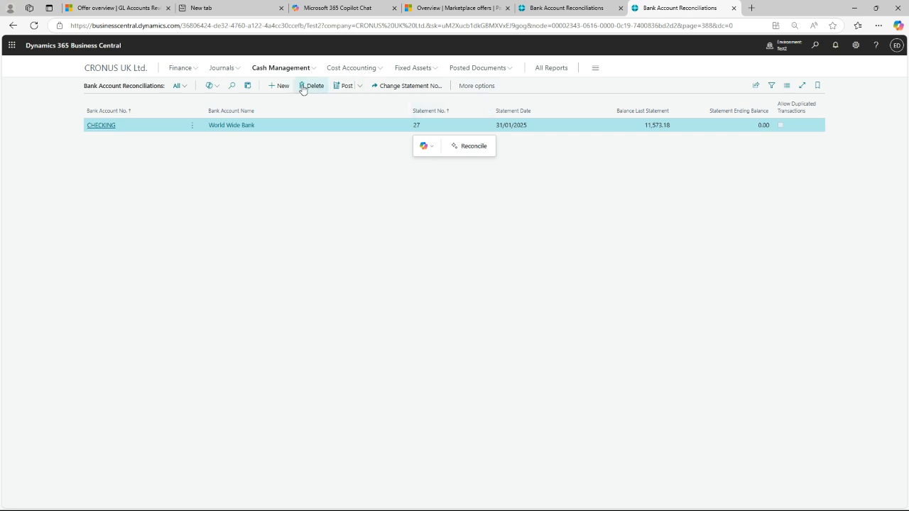
left_click(281, 88)
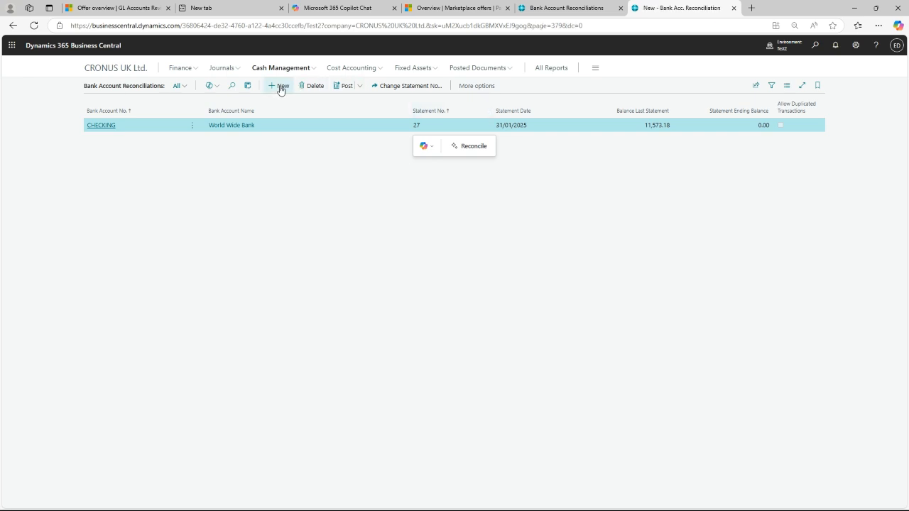
left_click(297, 197)
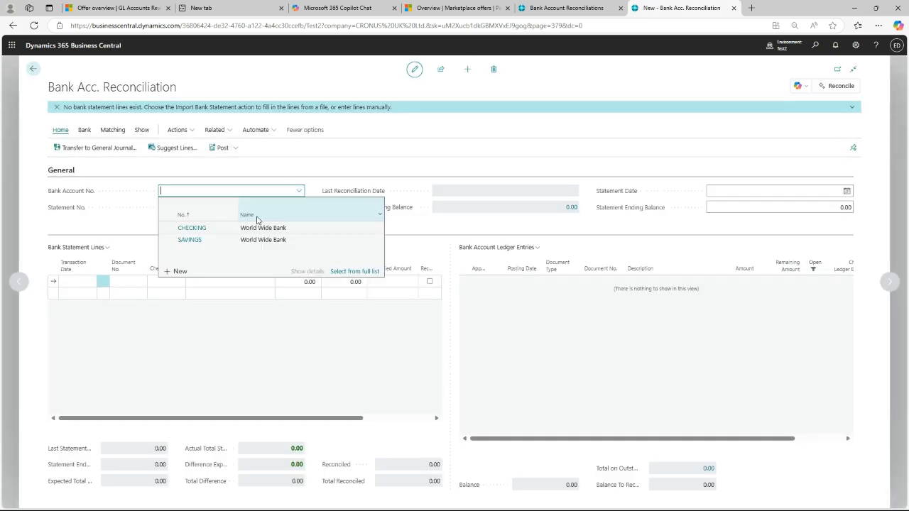
left_click(223, 228)
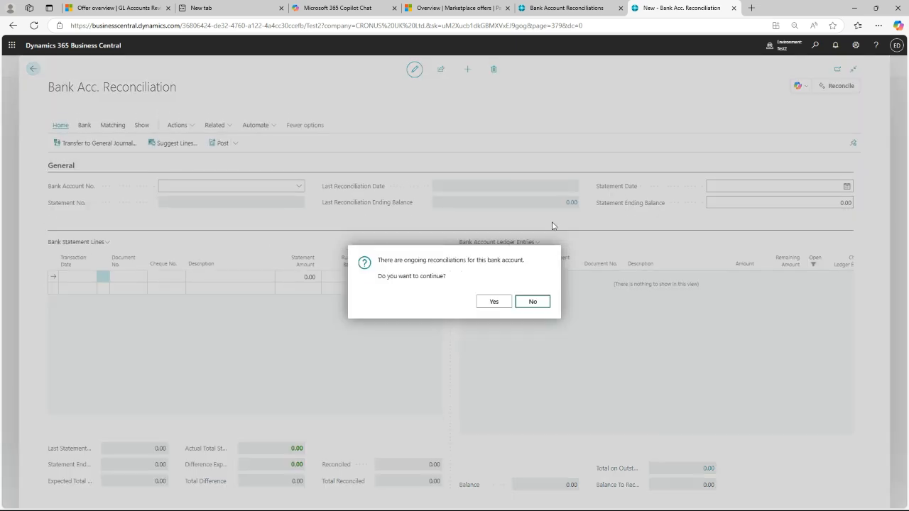
left_click(492, 303)
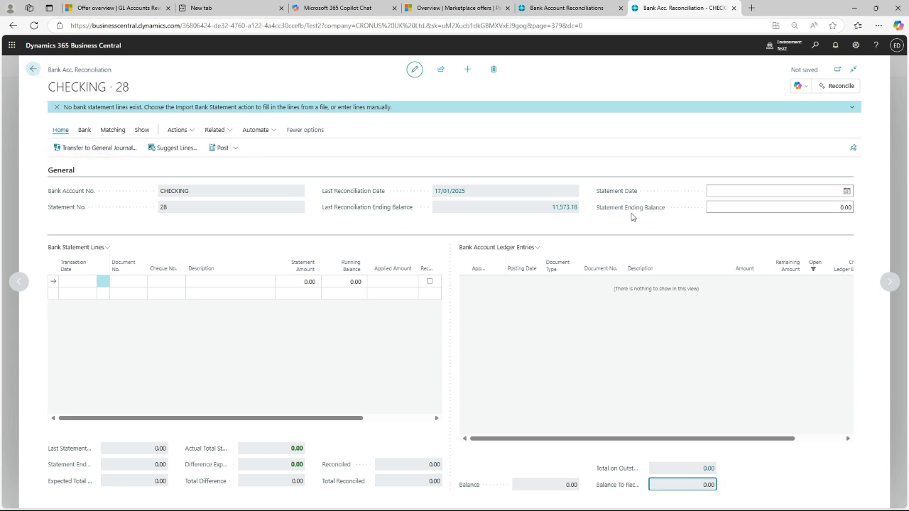
left_click(33, 73)
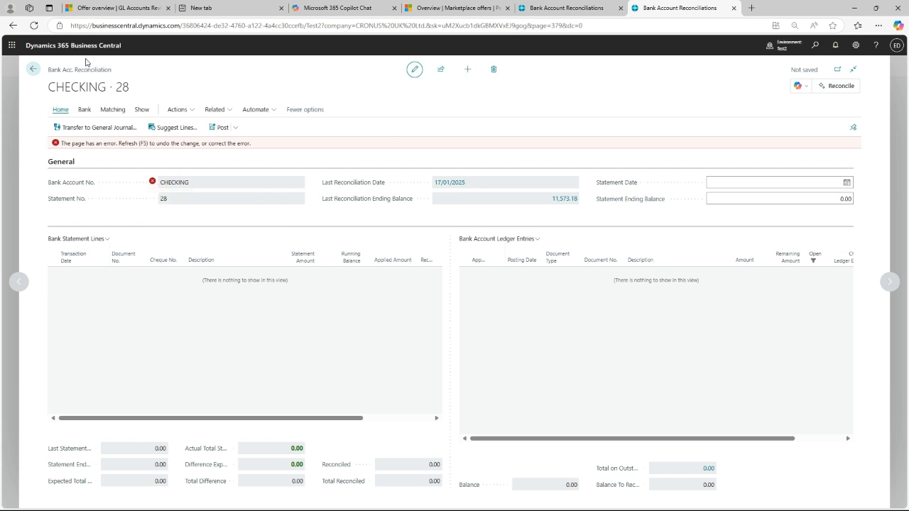
left_click(33, 70)
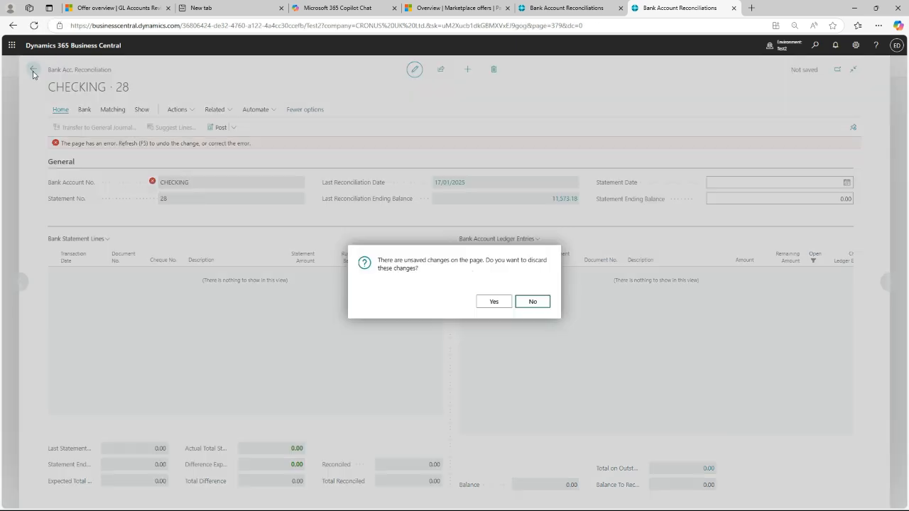
left_click(494, 302)
- Reopen the existing CHECKING reconciliation and try to set its statement date to 12/01/2025
left_click(101, 126)
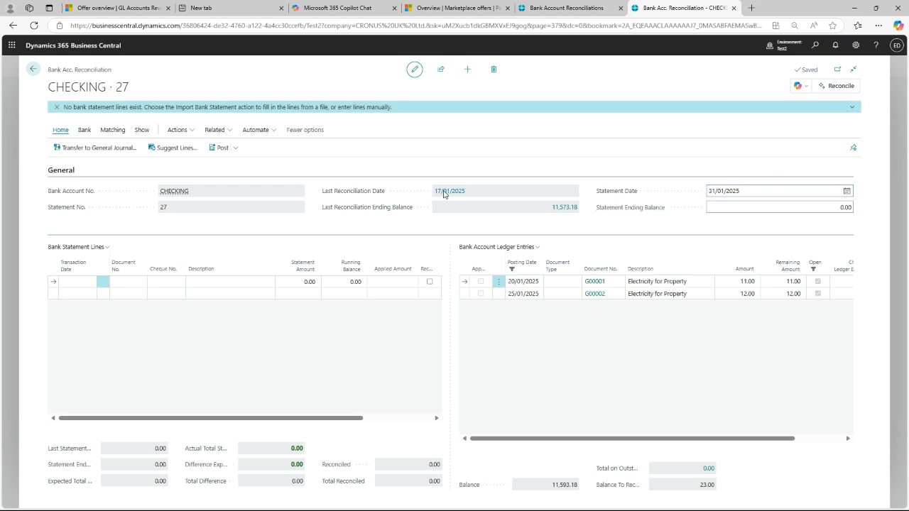
left_click(755, 193)
type("12/0")
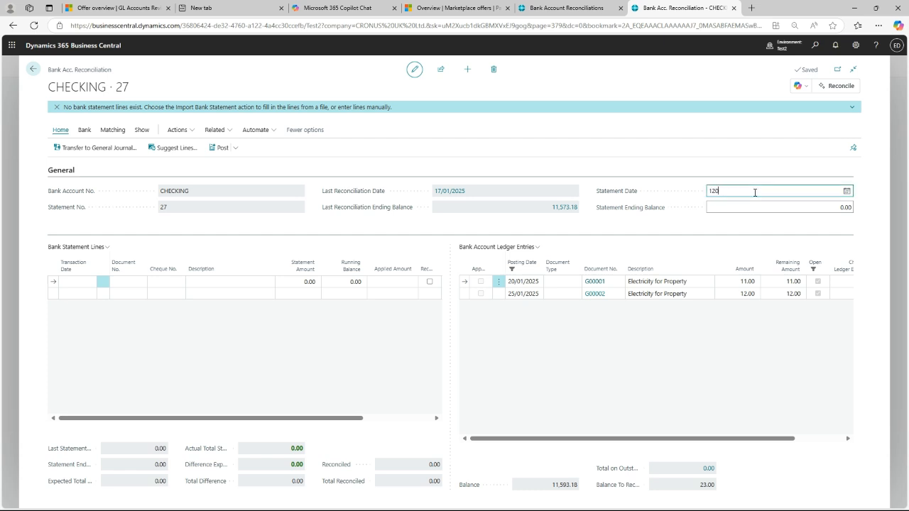
type("1")
key("Tab")
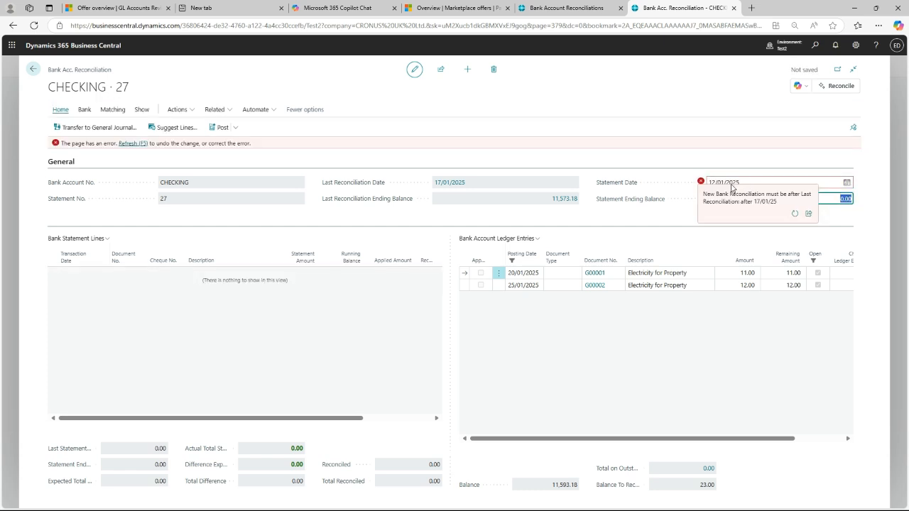
- Set the statement date of the CHECKING reconciliation to 31/01/2025
left_click(750, 182)
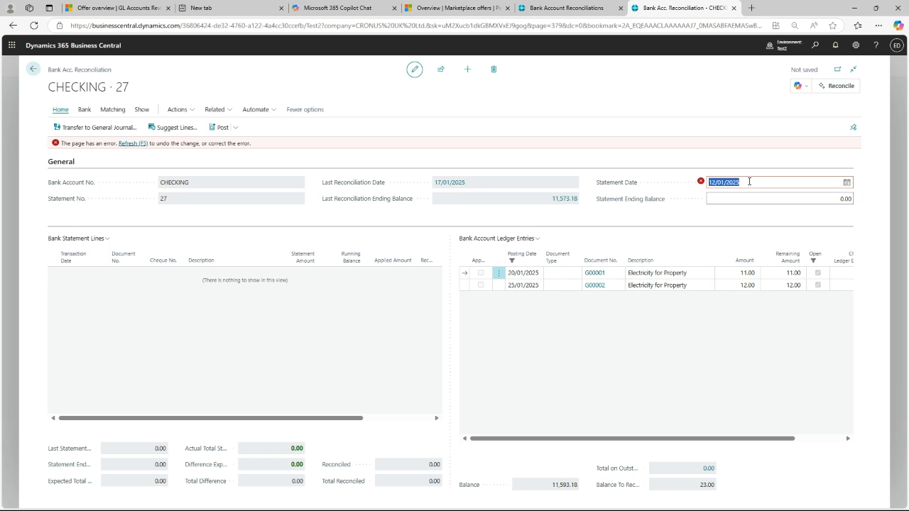
type("31/")
type("01")
key("Tab")
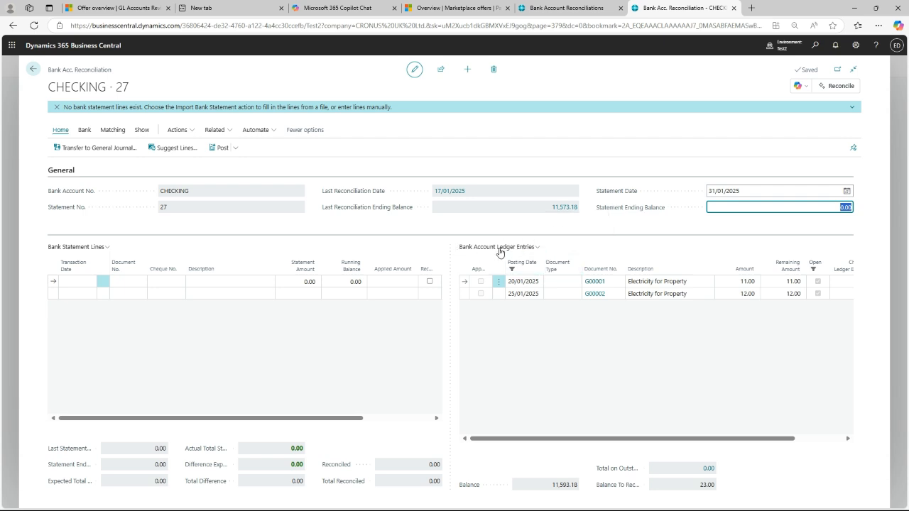
- Remove the posting date filter from the bank account ledger entries
left_click(540, 270)
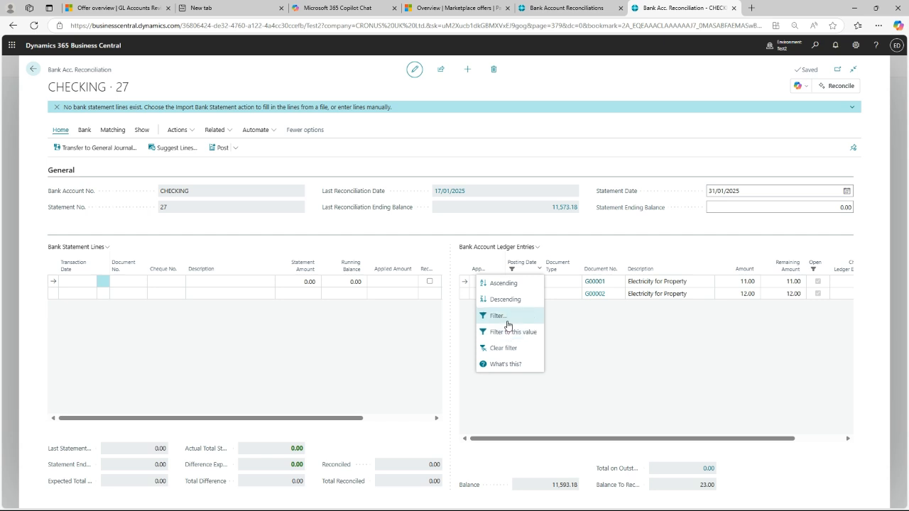
left_click(506, 317)
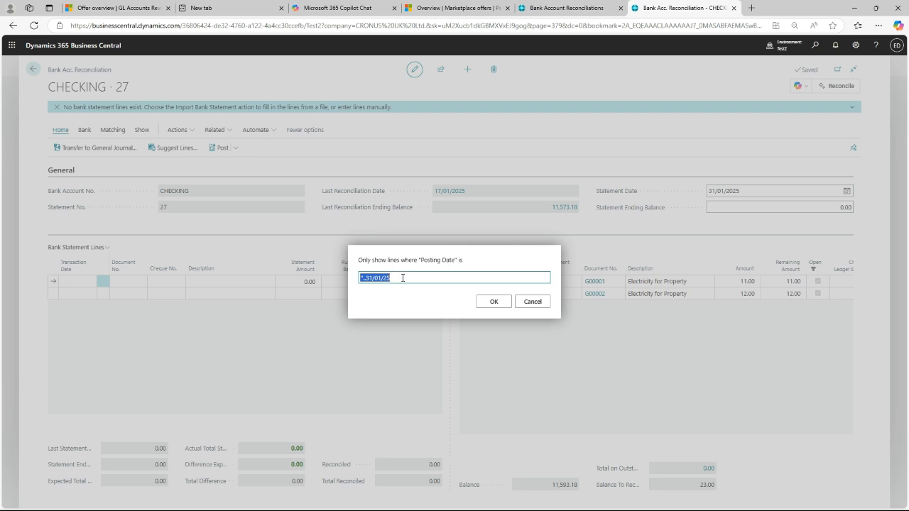
key("Delete")
left_click(495, 302)
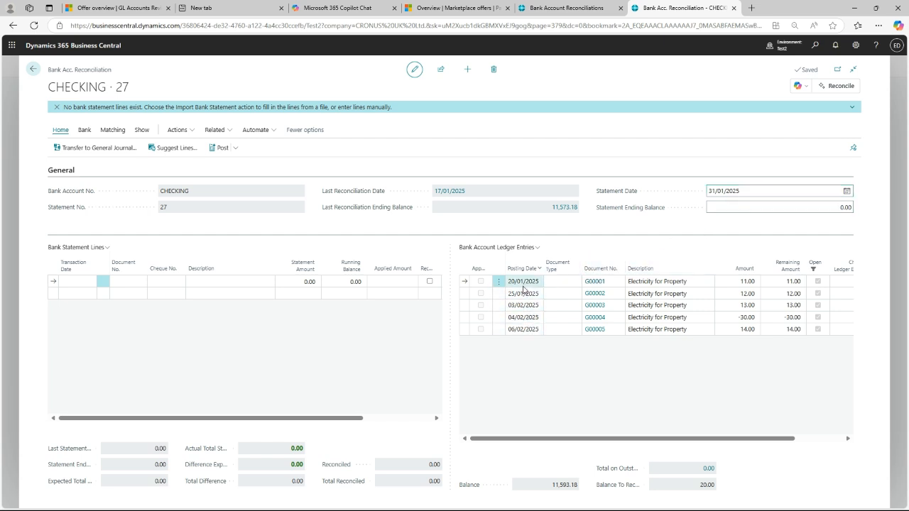
- Filter the bank account ledger entries to posting dates no later than the statement date
left_click(538, 252)
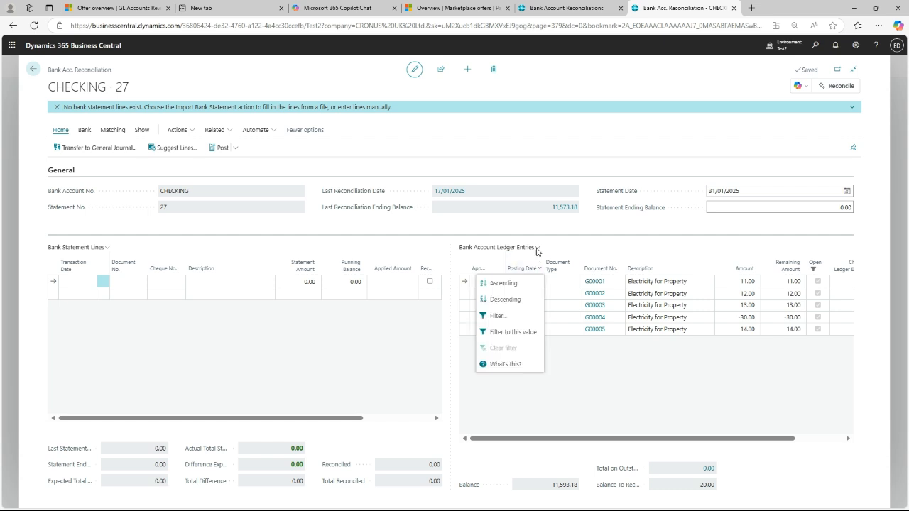
left_click(502, 319)
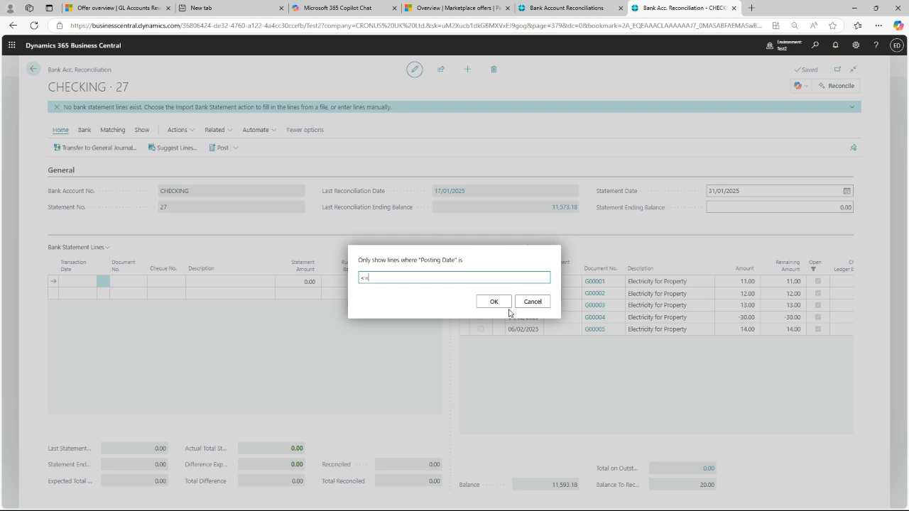
left_click(496, 302)
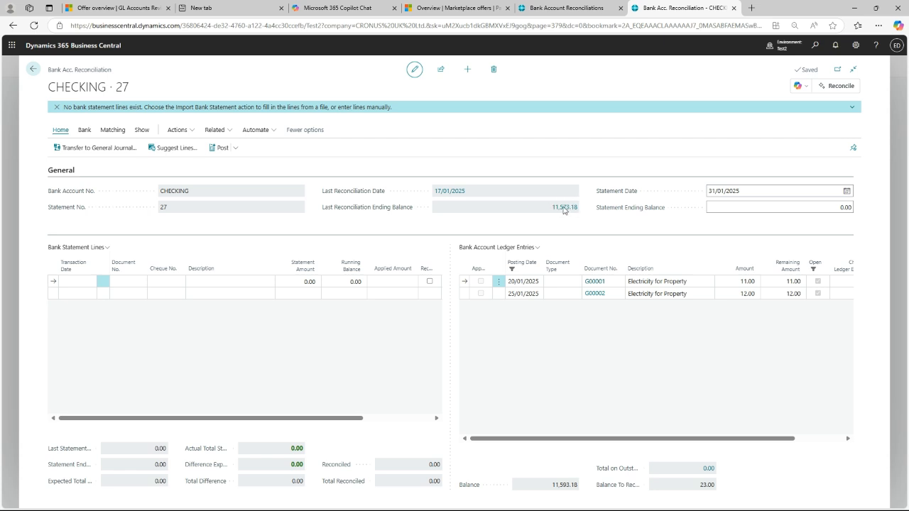
- Set the statement ending balance to the sum 11573.18+11+12
left_click(779, 208)
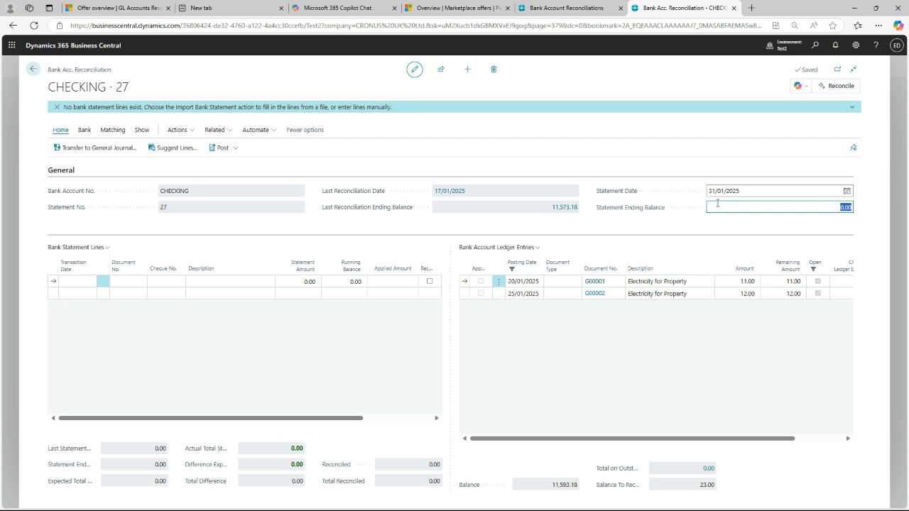
type("11573.18+11+12")
key("Tab")
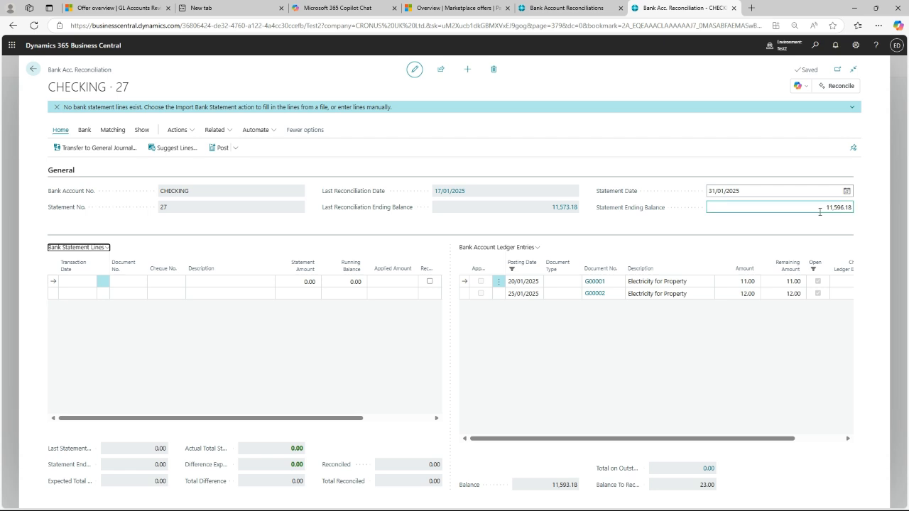
left_click(820, 211)
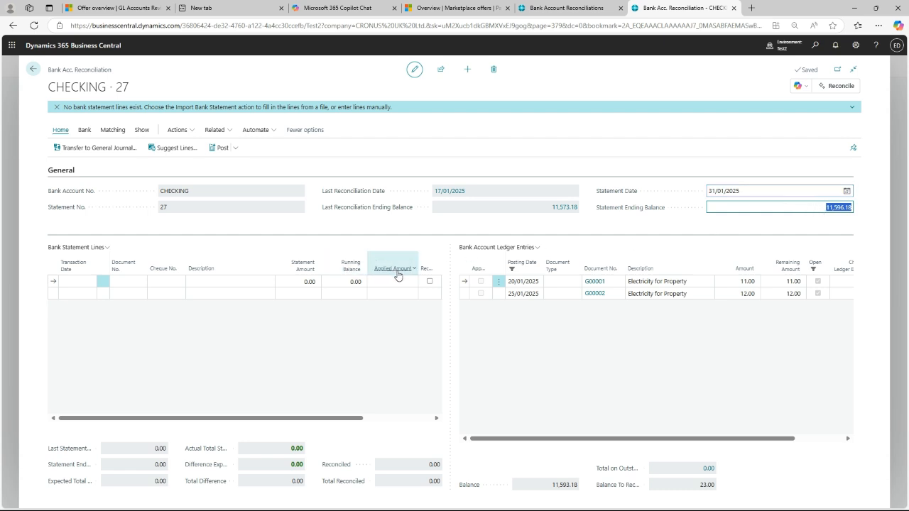
- Enter the first bank statement line with transaction date 20/01/2025, document number A and statement amount 11
mouse_move(397, 275)
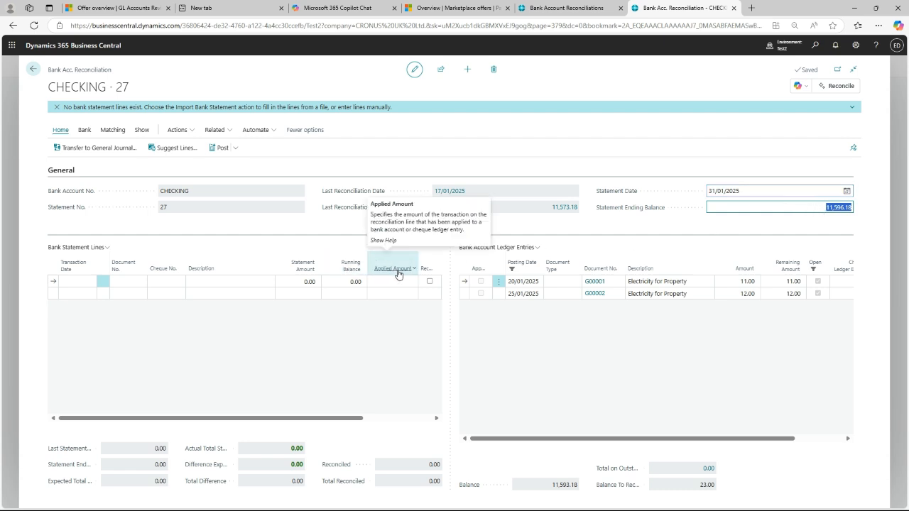
left_click(78, 282)
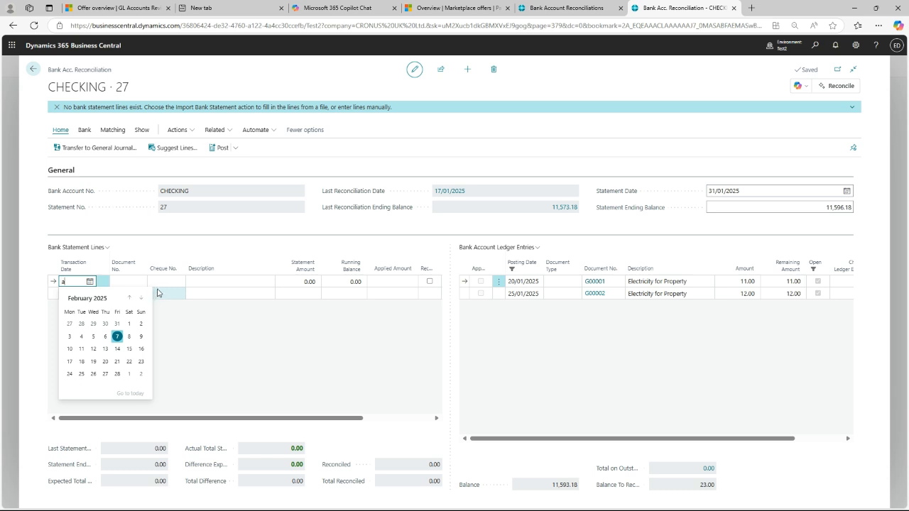
key("Tab")
left_click(82, 274)
type("20/01")
key("Tab")
type("a")
key("Tab")
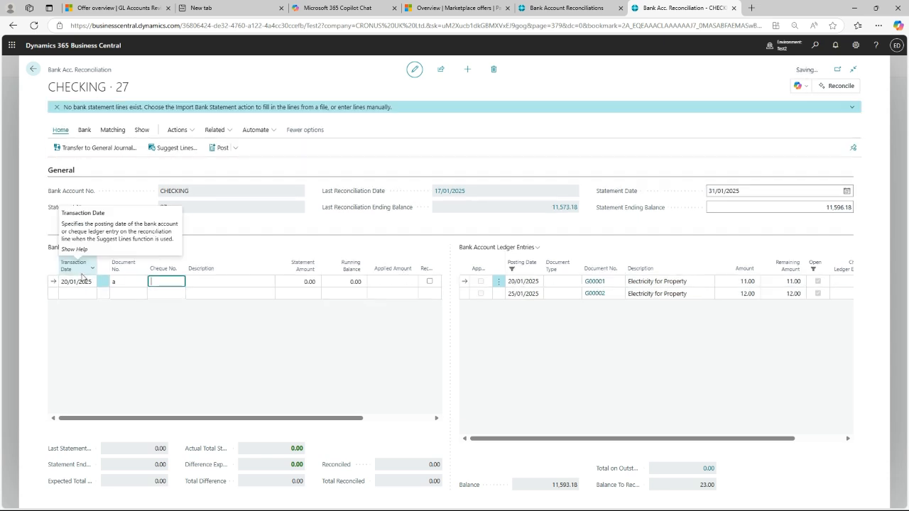
key("Tab")
key("Tab")
key("BackSpace")
type("11")
- Add a second bank statement line with transaction date 25/01/2025 and document number B
key("Down")
key("Left")
key("Left")
key("Left")
key("Left")
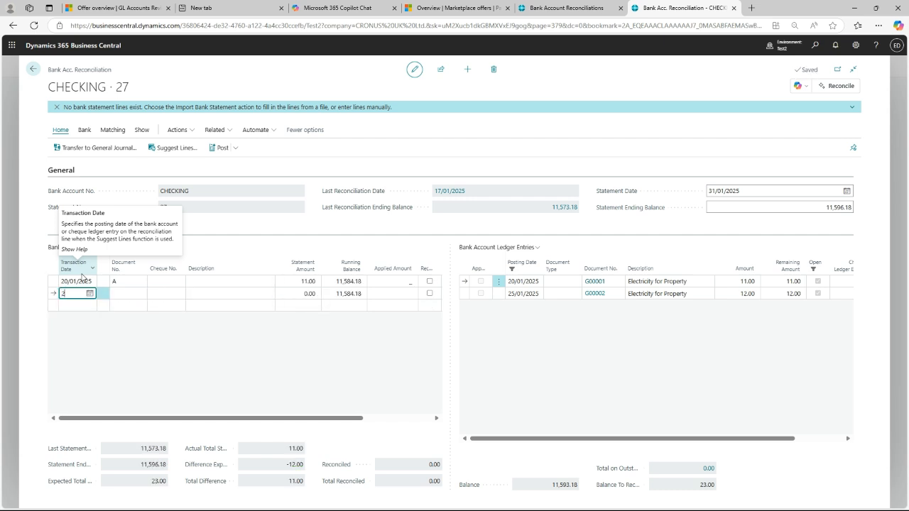
type("2501")
key("Tab")
type("B")
key("Tab")
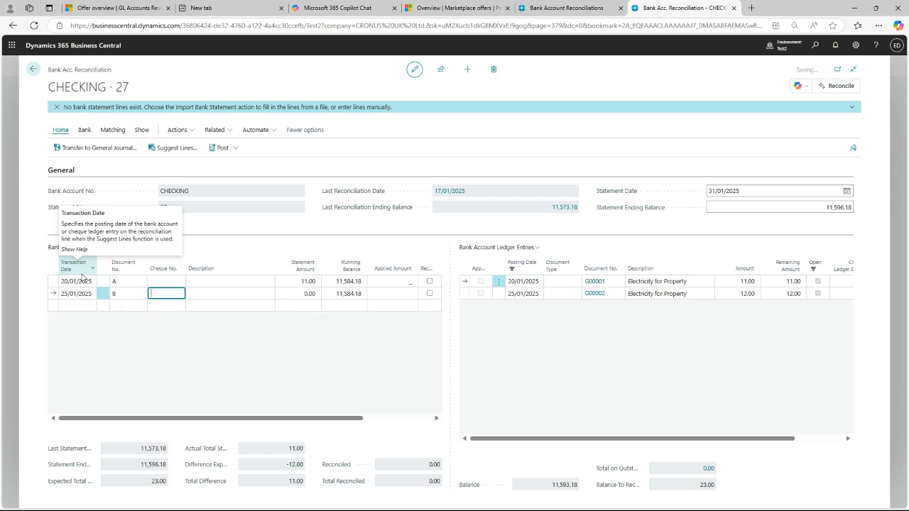
key("Tab")
key("Tab")
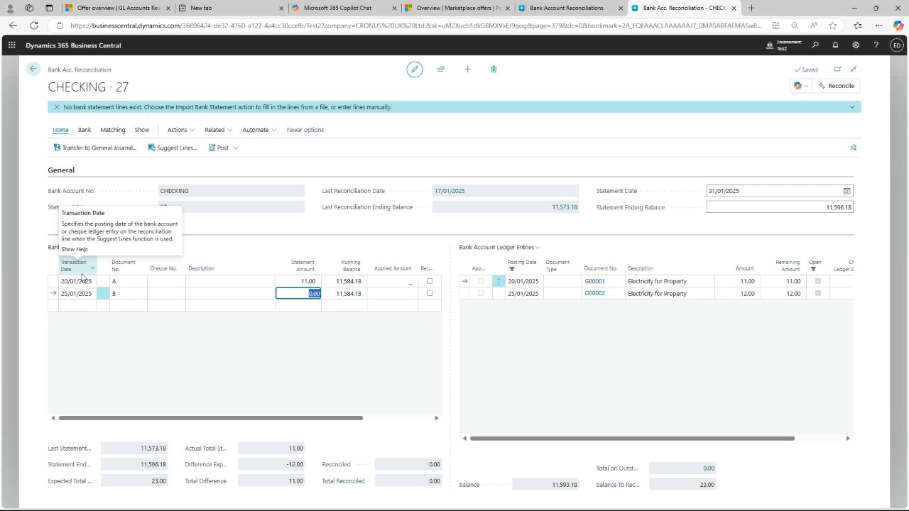
- Clear the statement amount of line A and enter 11 in it again
key("Up")
key("Delete")
key("Up")
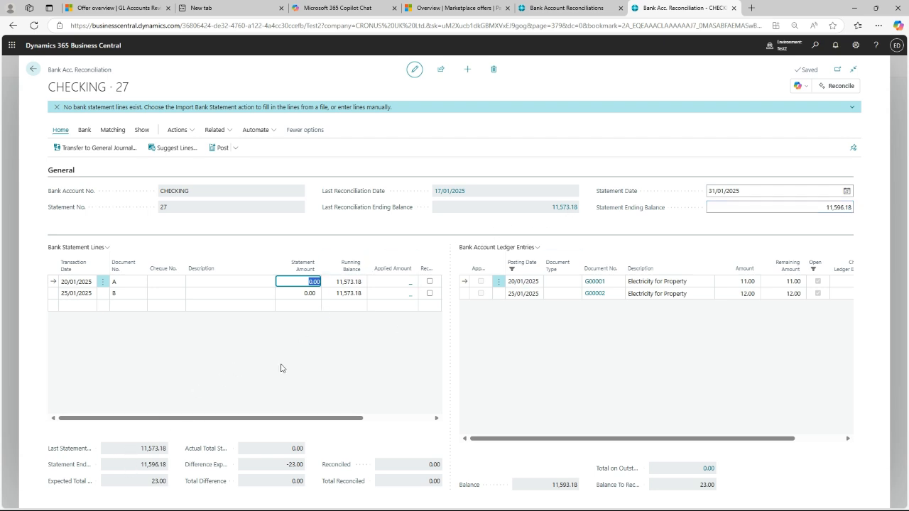
left_click(306, 281)
double_click(305, 281)
type("11")
key("Down")
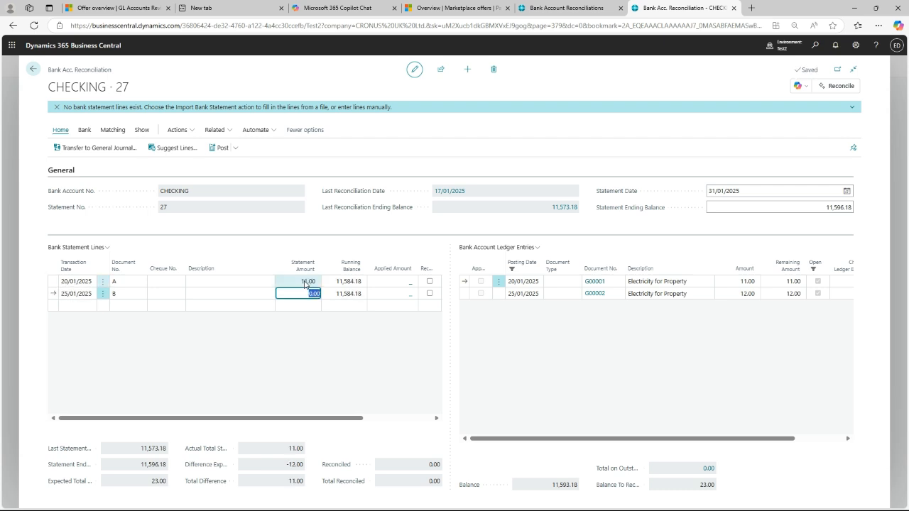
- Set the statement amount of line B to 11.5
type("11.5")
key("Right")
key("Up")
key("Left")
key("Left")
key("Down")
key("Up")
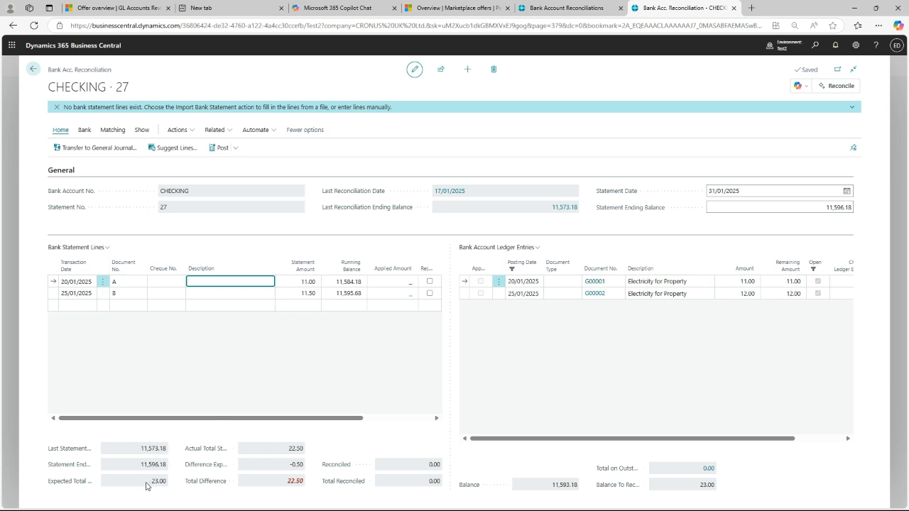
- Set the statement amount of bank statement line B to 12
left_click(298, 294)
type("12")
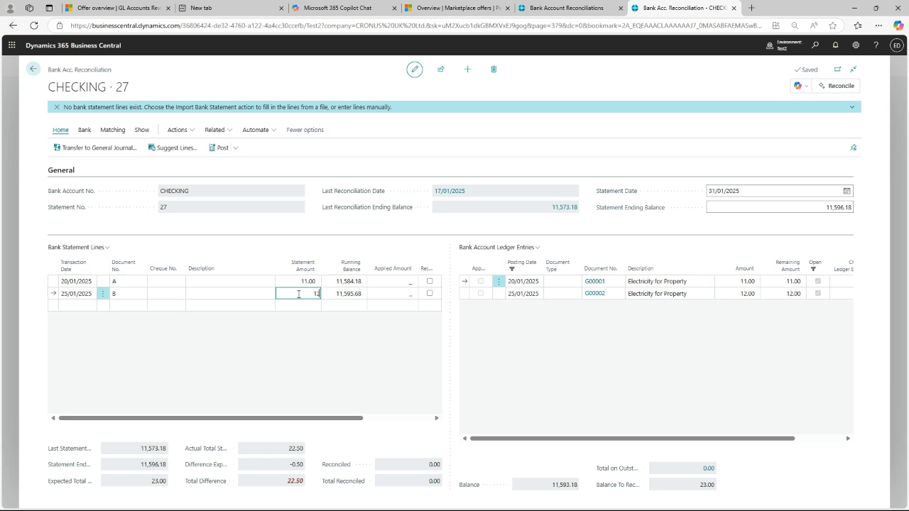
key("Tab")
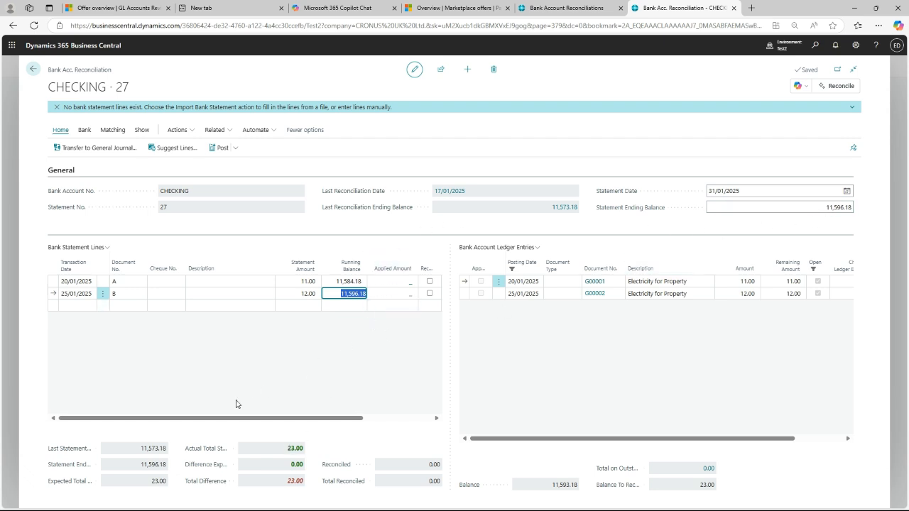
- Manually match bank statement line B dated 25/01/2025 with bank account ledger entry G00002
left_click(245, 294)
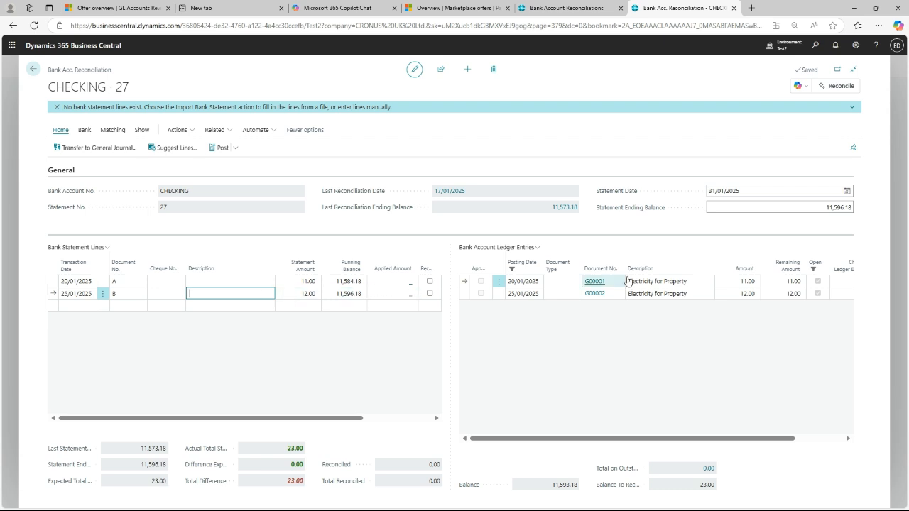
left_click(682, 295)
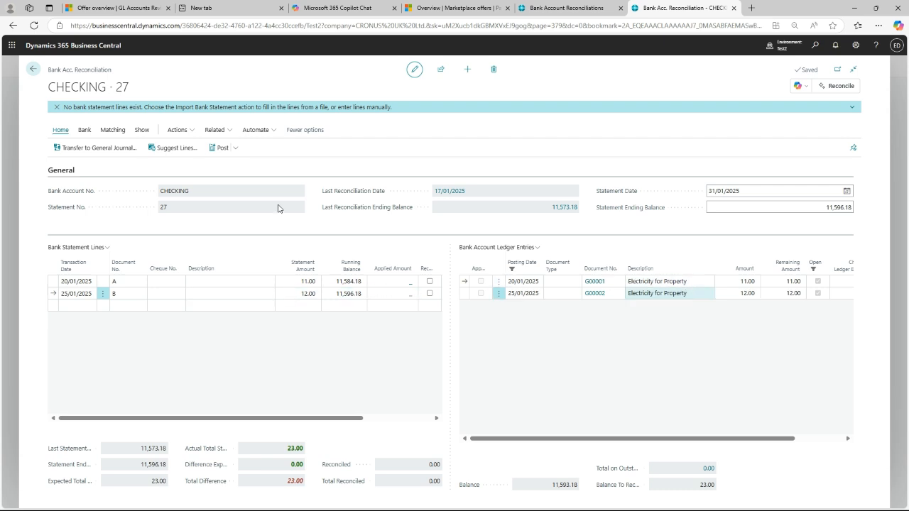
left_click(286, 279)
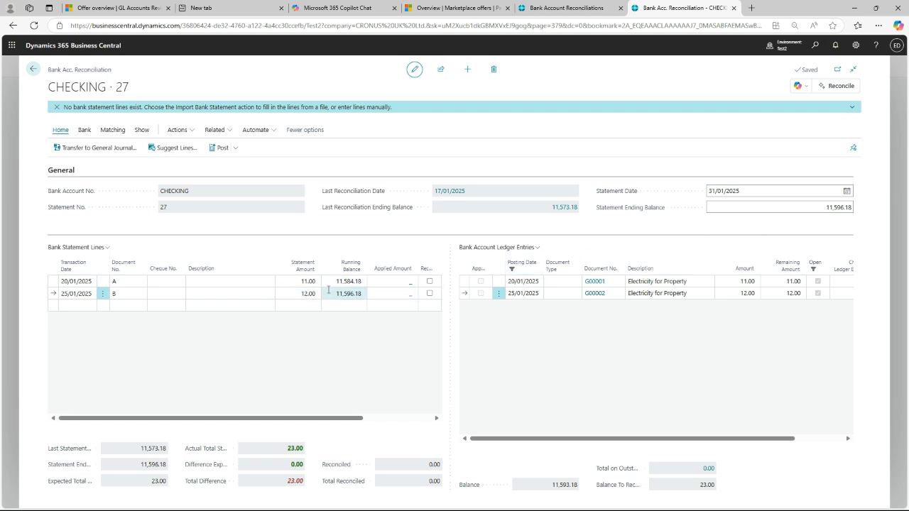
left_click(220, 293)
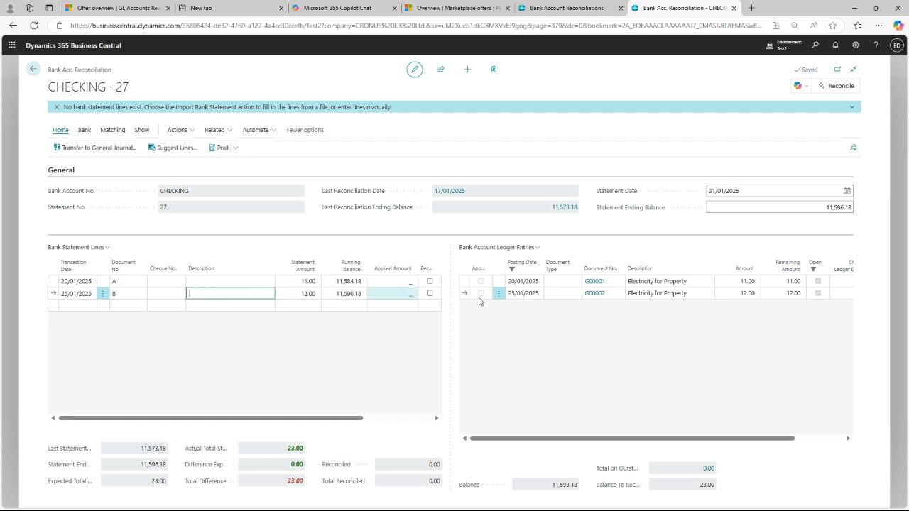
left_click(685, 297)
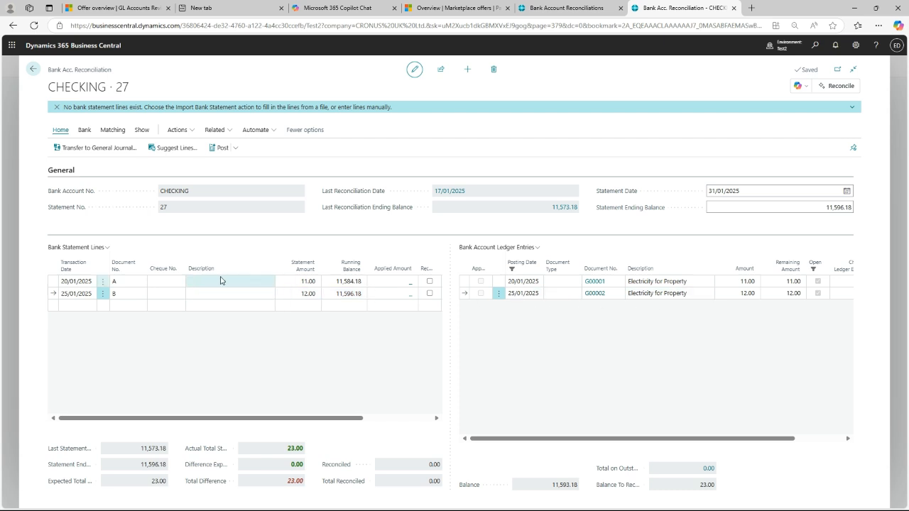
left_click(113, 130)
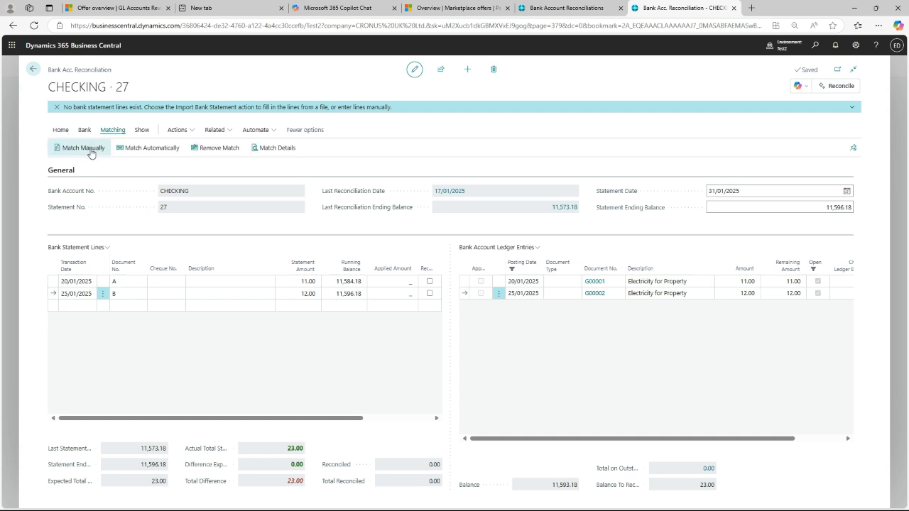
left_click(90, 151)
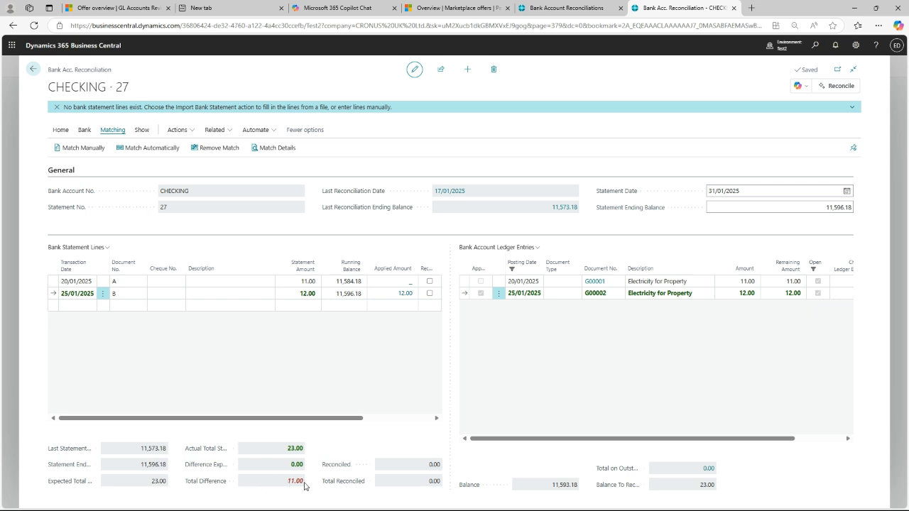
- Manually match bank statement line A dated 20/01/2025 with bank account ledger entry G00001
left_click(230, 283)
left_click(657, 282)
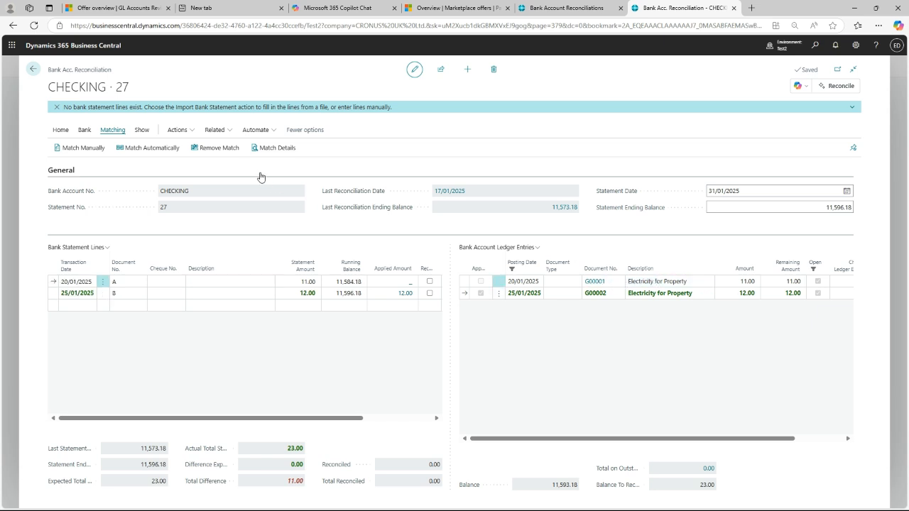
left_click(99, 149)
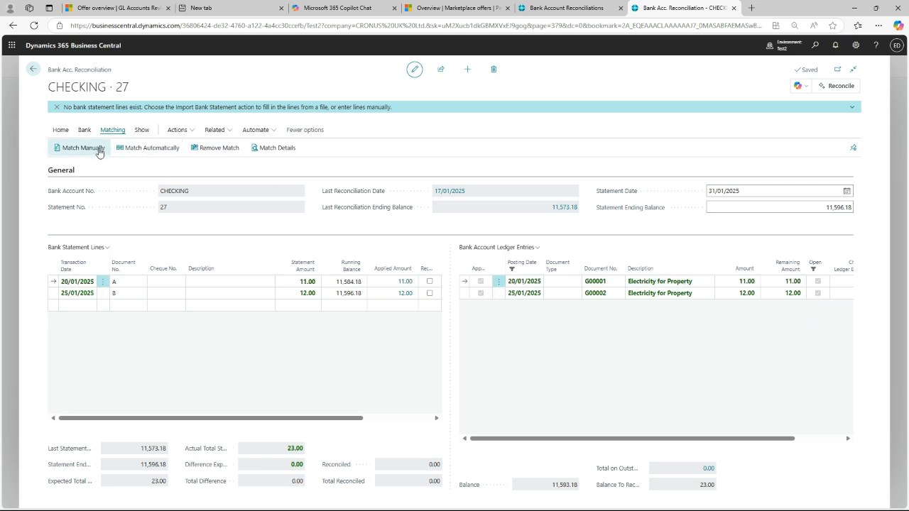